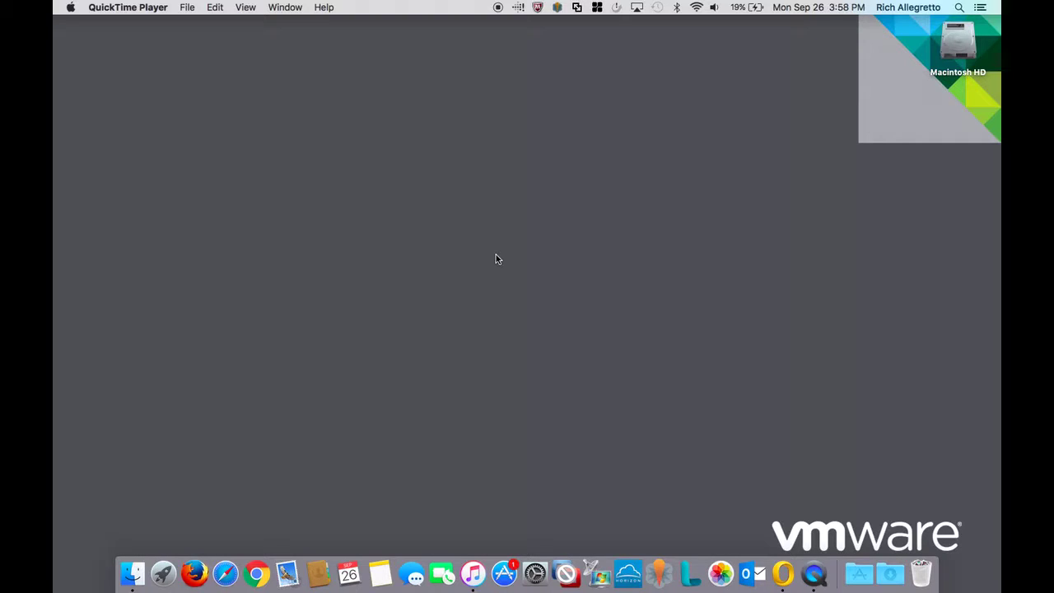
# Dismiss the Spotlight search and open QuickTime Player's File menu.
pyautogui.click(961, 9)
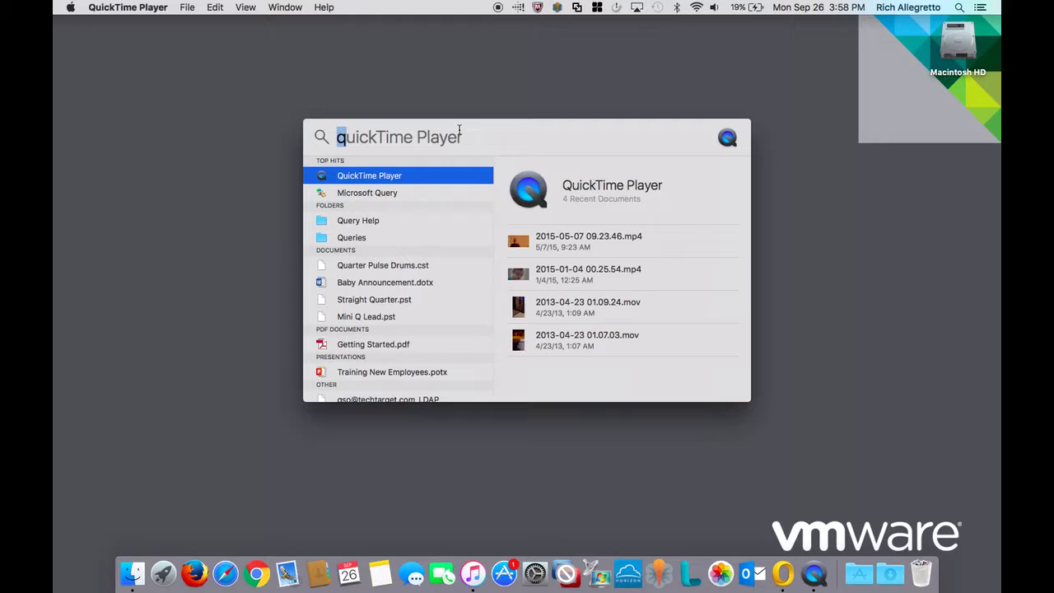
pyautogui.press('Escape')
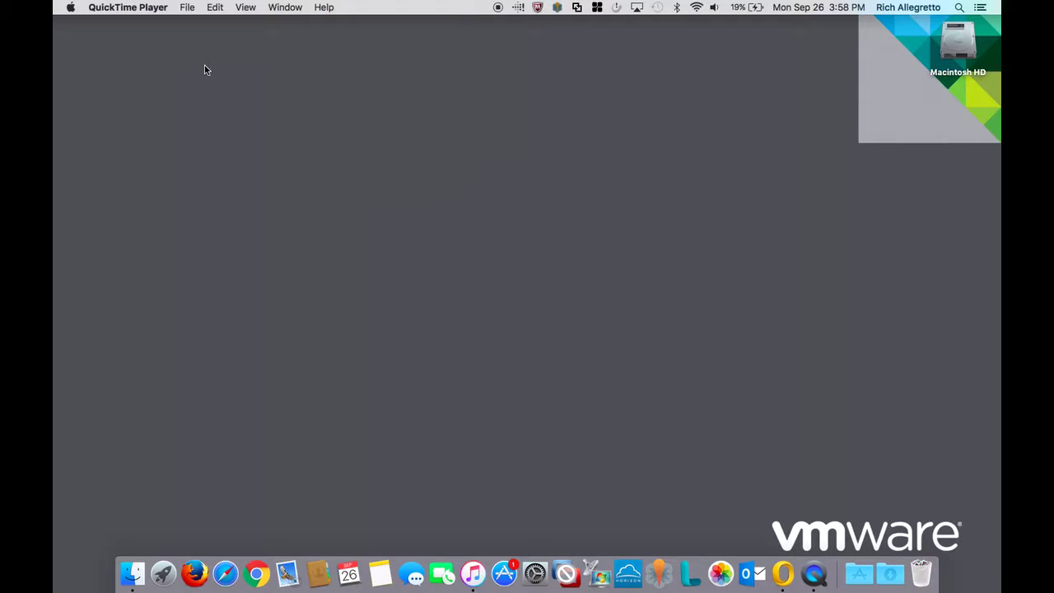
pyautogui.click(188, 8)
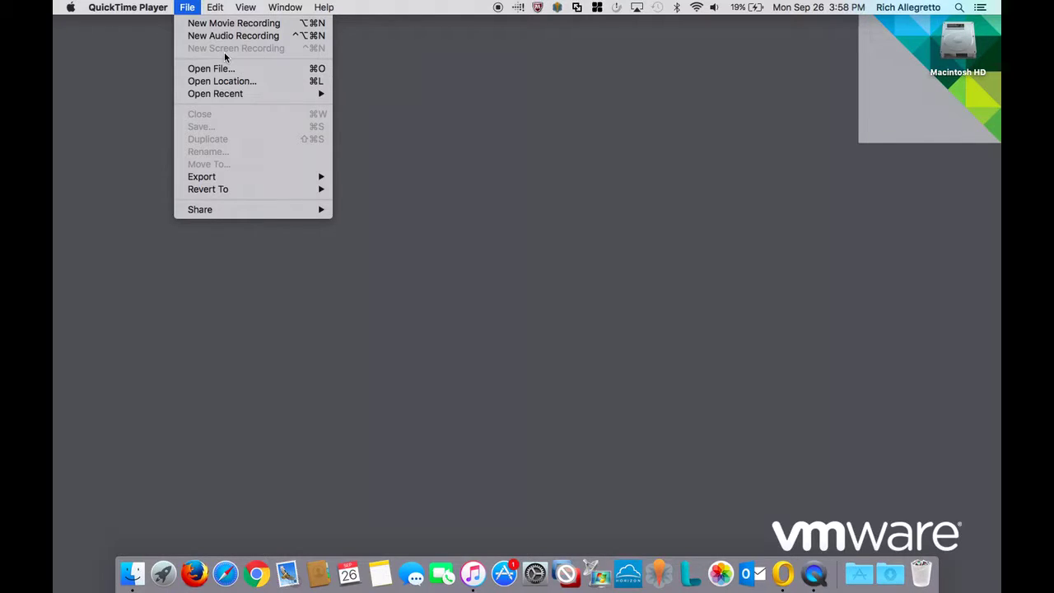
# Close the File menu by clicking the empty desktop.
pyautogui.click(427, 57)
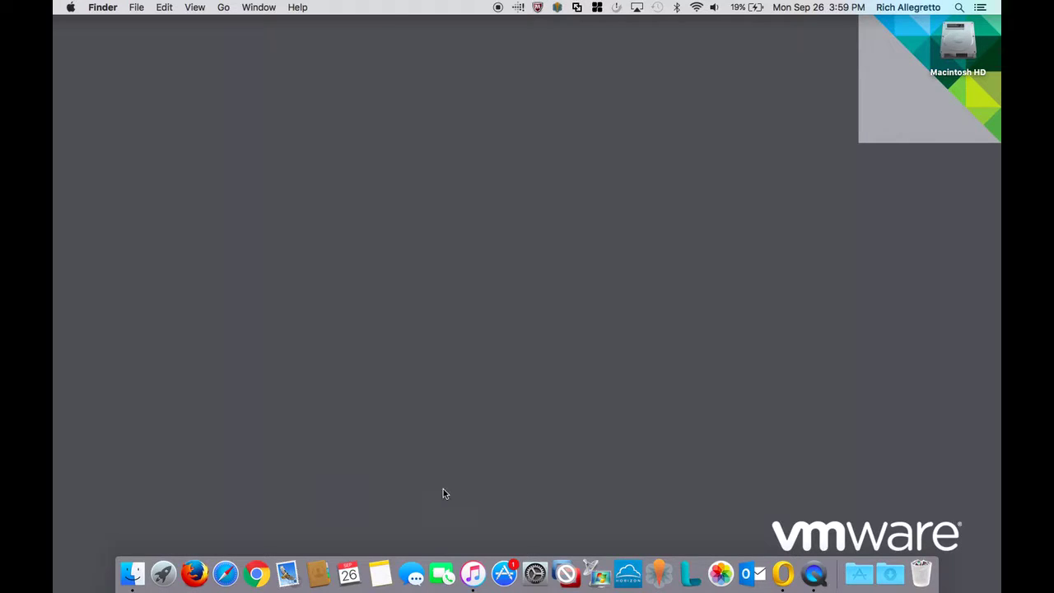
# Bring QuickTime Player forward and choose File > New Movie Recording.
pyautogui.click(812, 536)
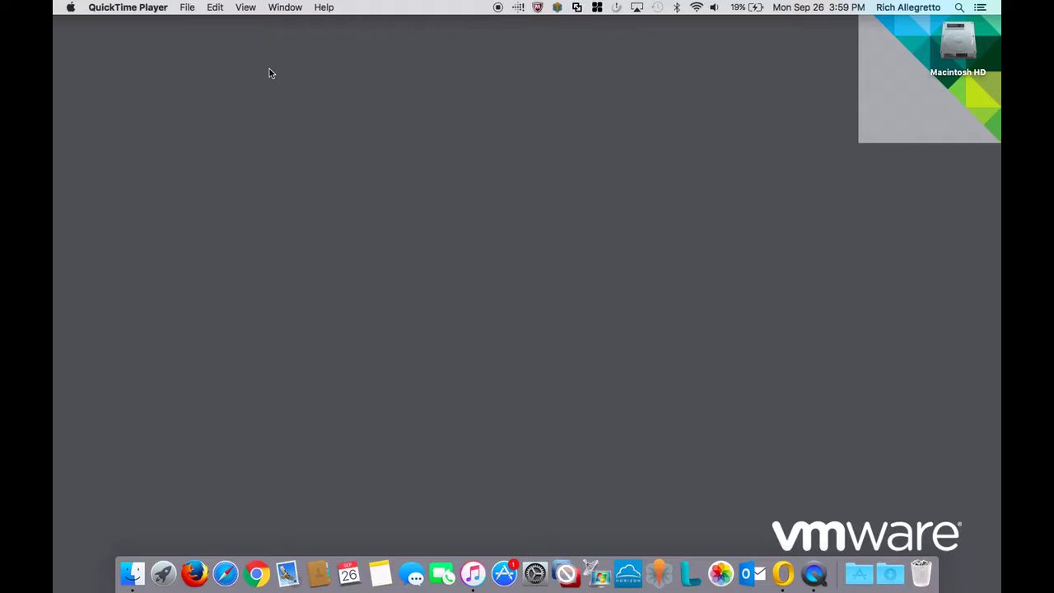
pyautogui.click(187, 10)
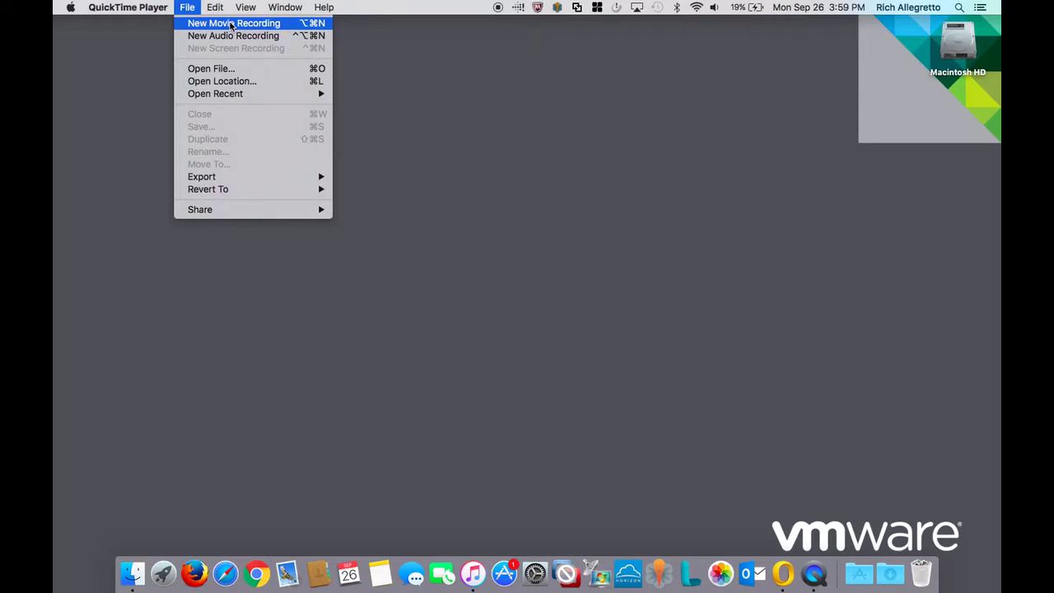
pyautogui.click(231, 25)
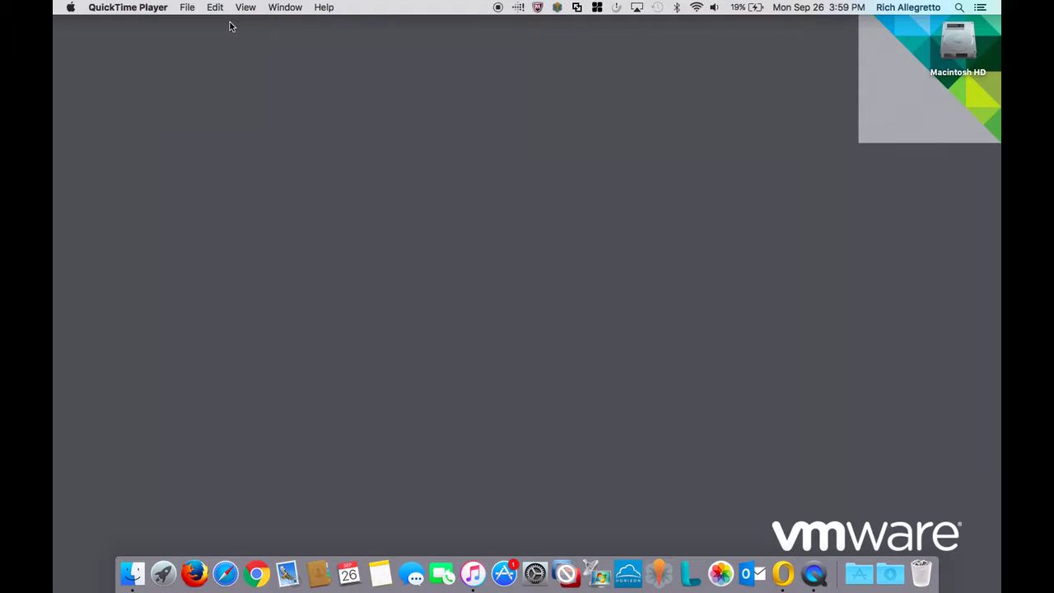
# Close the iTunes window that popped up over the recording.
pyautogui.click(188, 7)
pyautogui.moveTo(247, 93)
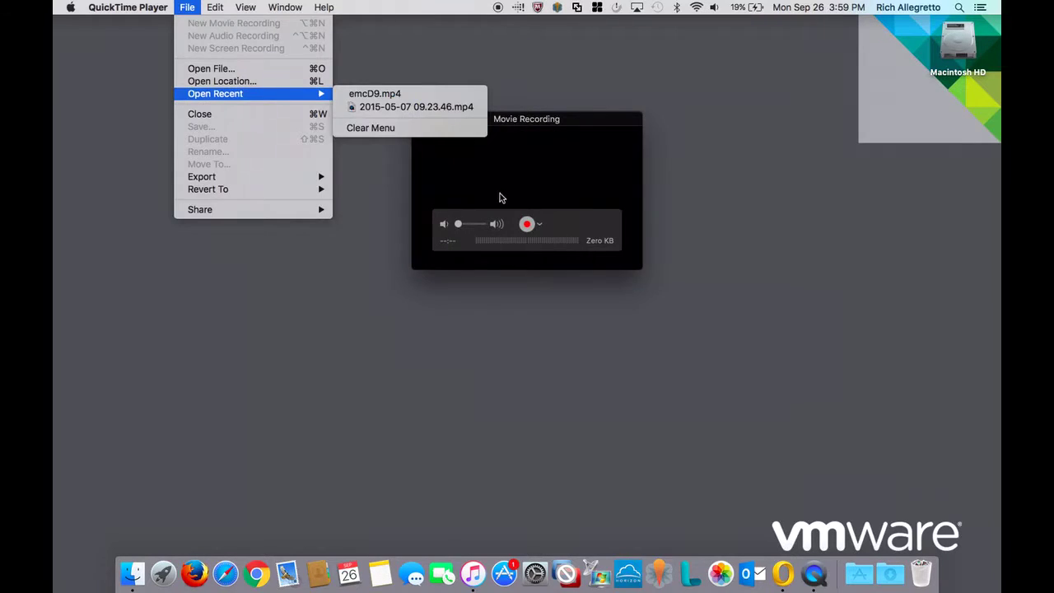
pyautogui.click(462, 34)
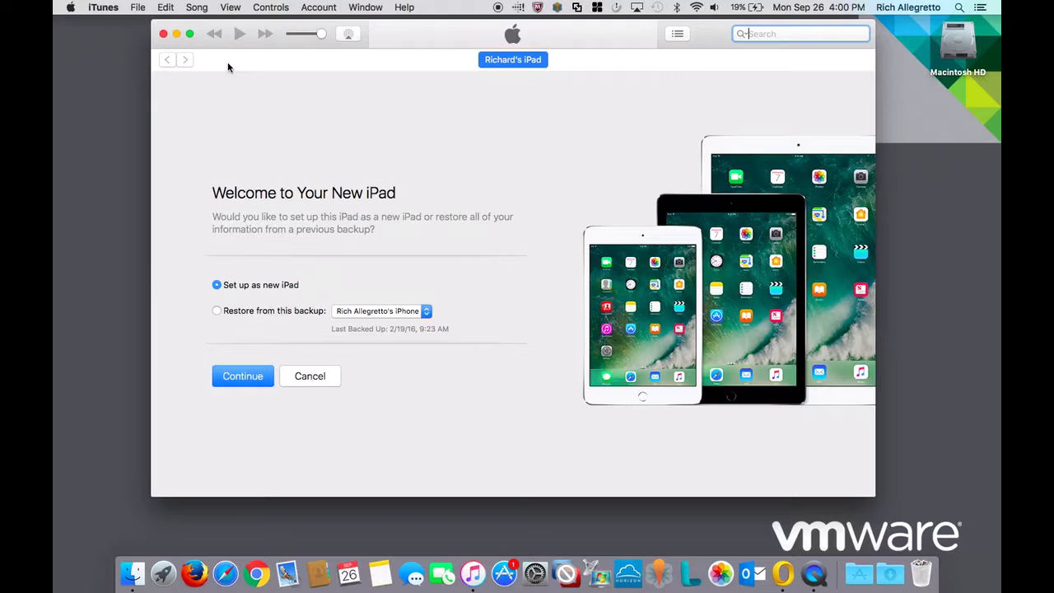
pyautogui.click(163, 34)
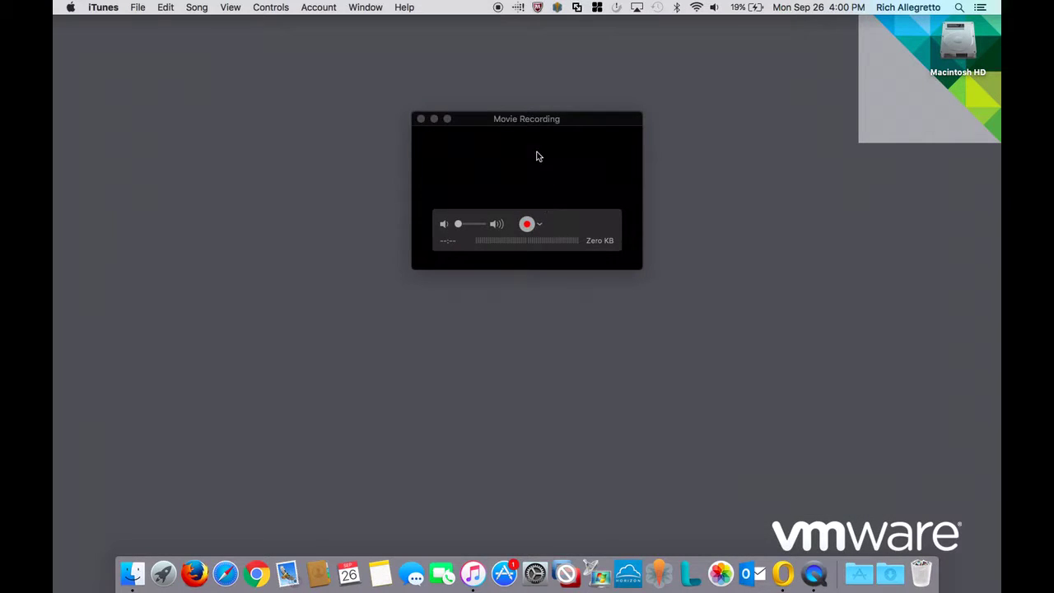
# Select the connected iPad as the Movie Recording window's camera source.
pyautogui.click(528, 124)
pyautogui.click(539, 226)
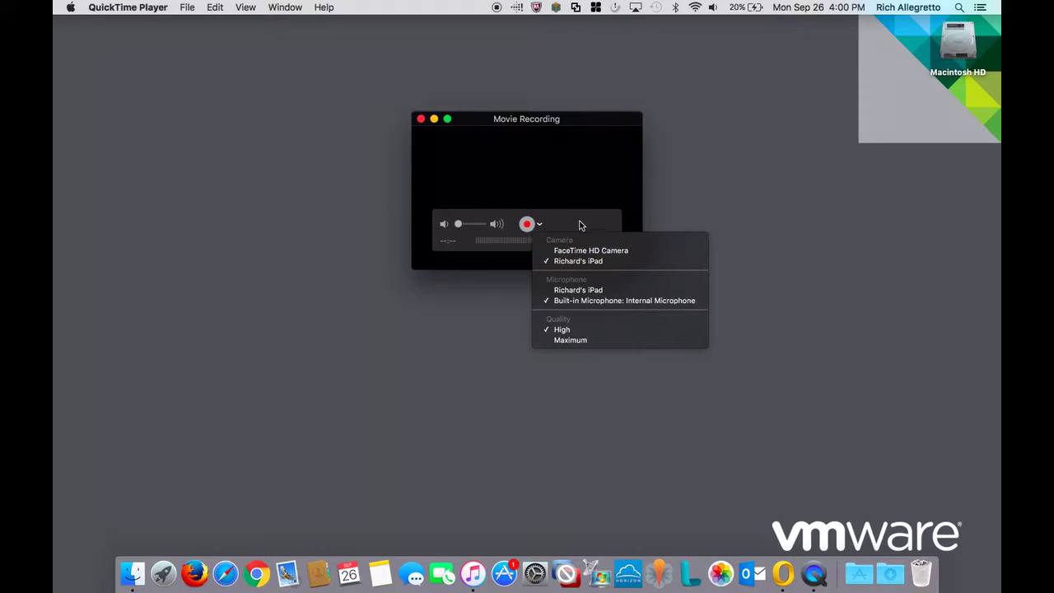
pyautogui.click(618, 209)
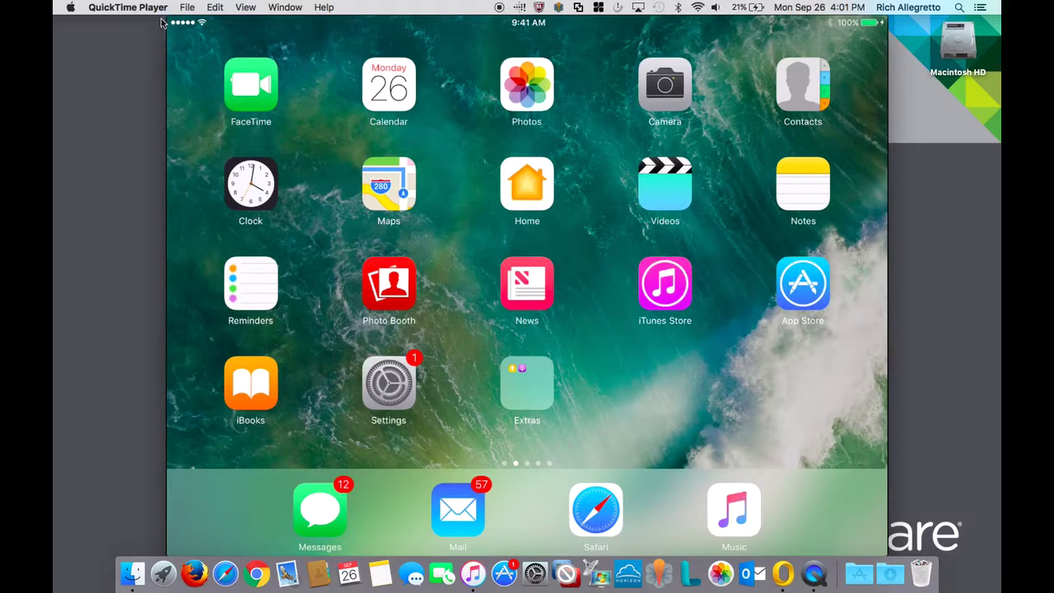
# Make the Movie Recording window with the iPad mirror go full screen.
pyautogui.moveTo(173, 31)
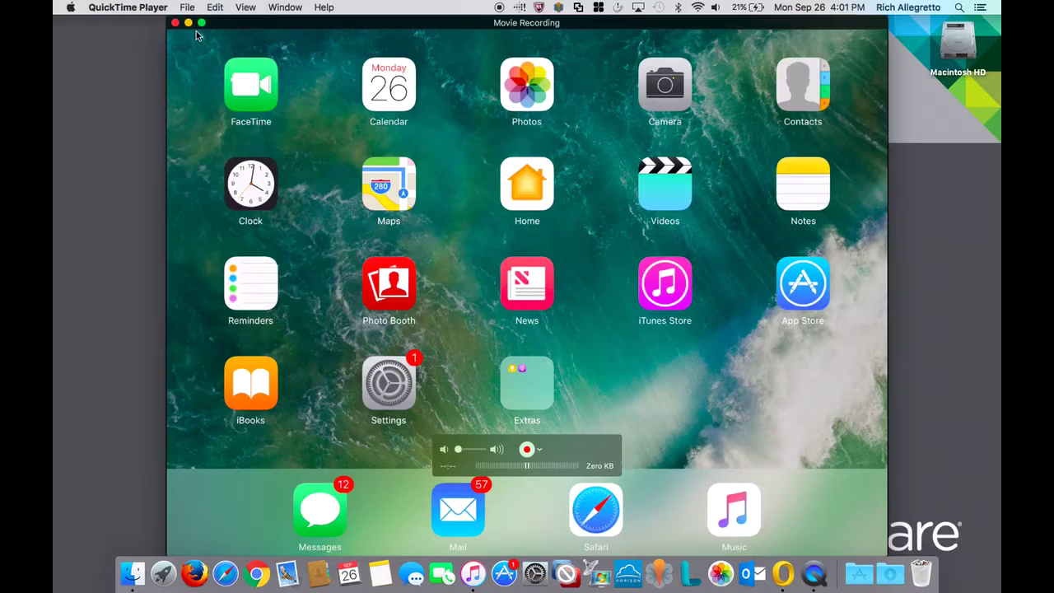
pyautogui.click(202, 23)
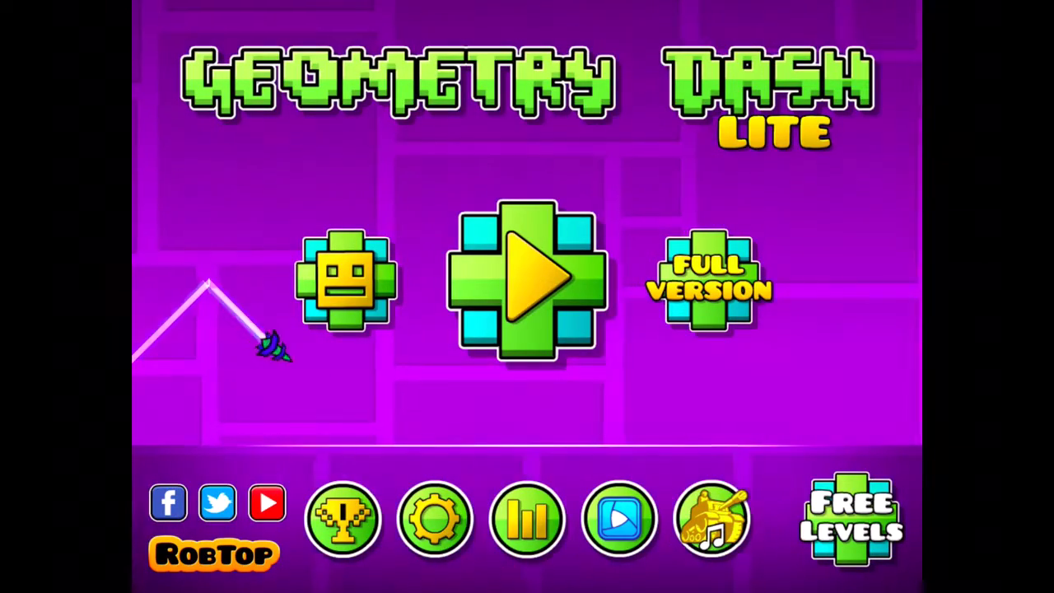
# Play Stereo Madness, jumping over the spikes, then pause and return to the iPad home screen.
pyautogui.click(527, 280)
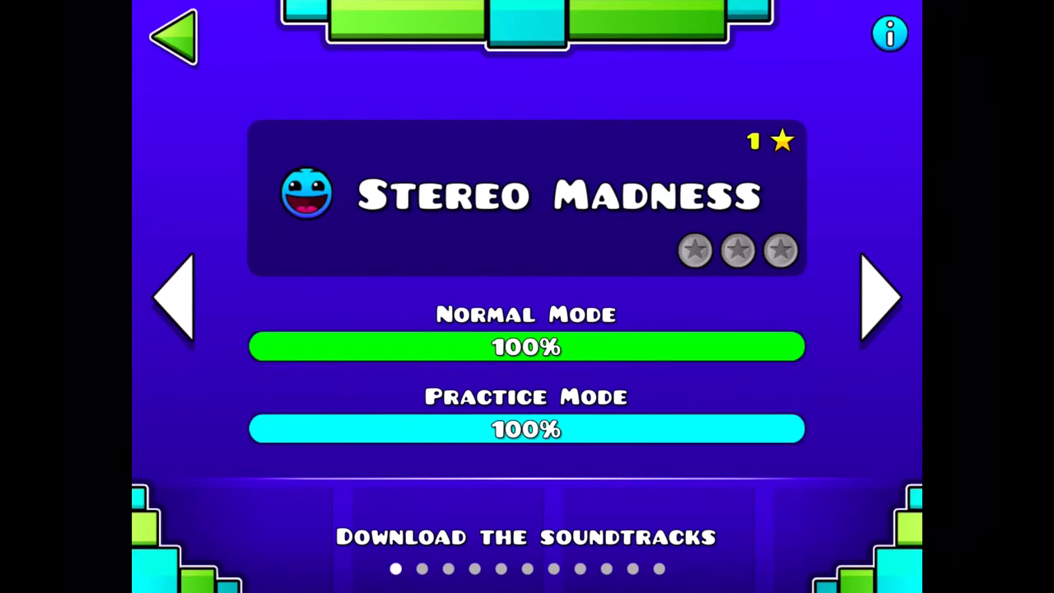
pyautogui.click(528, 197)
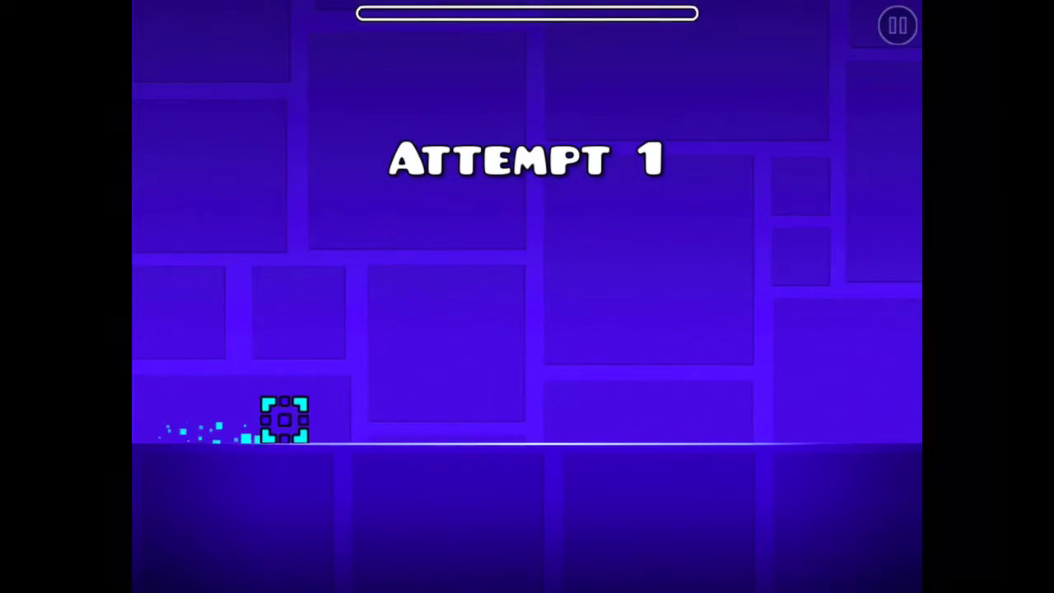
pyautogui.press('space')
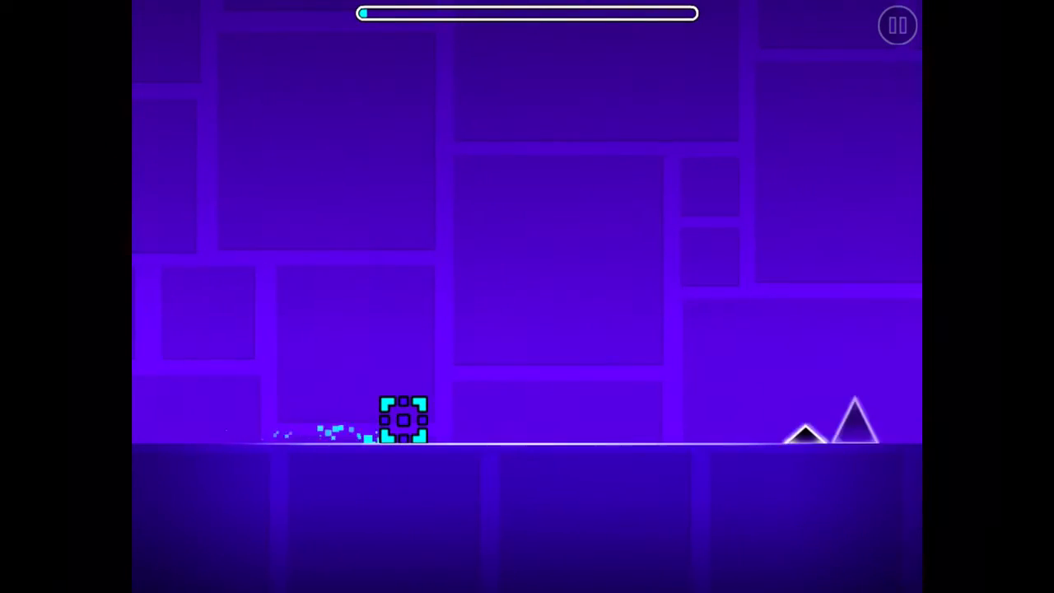
pyautogui.press('space')
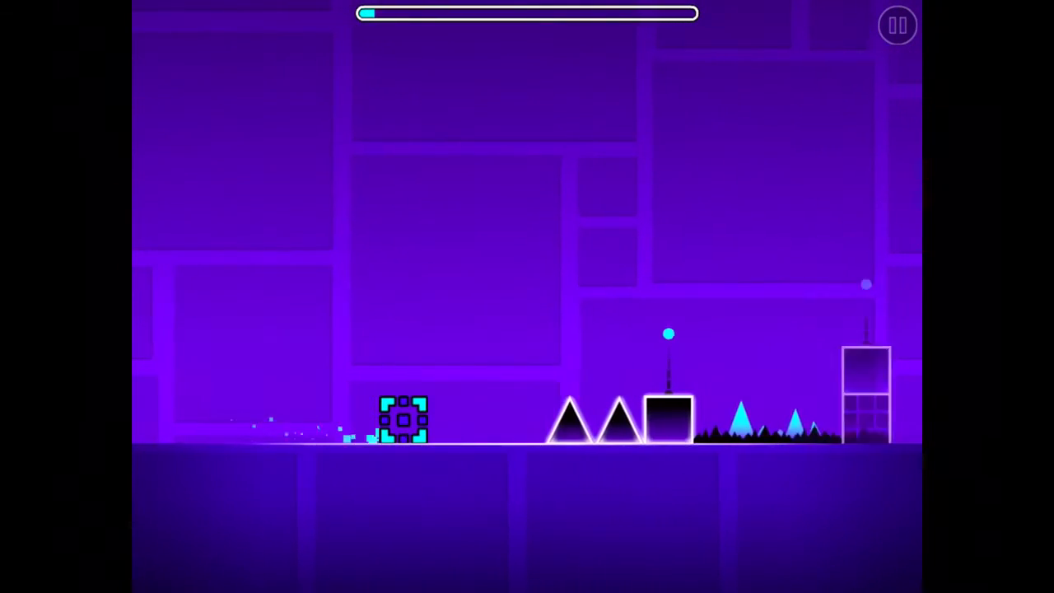
pyautogui.press('space')
pyautogui.press('space')
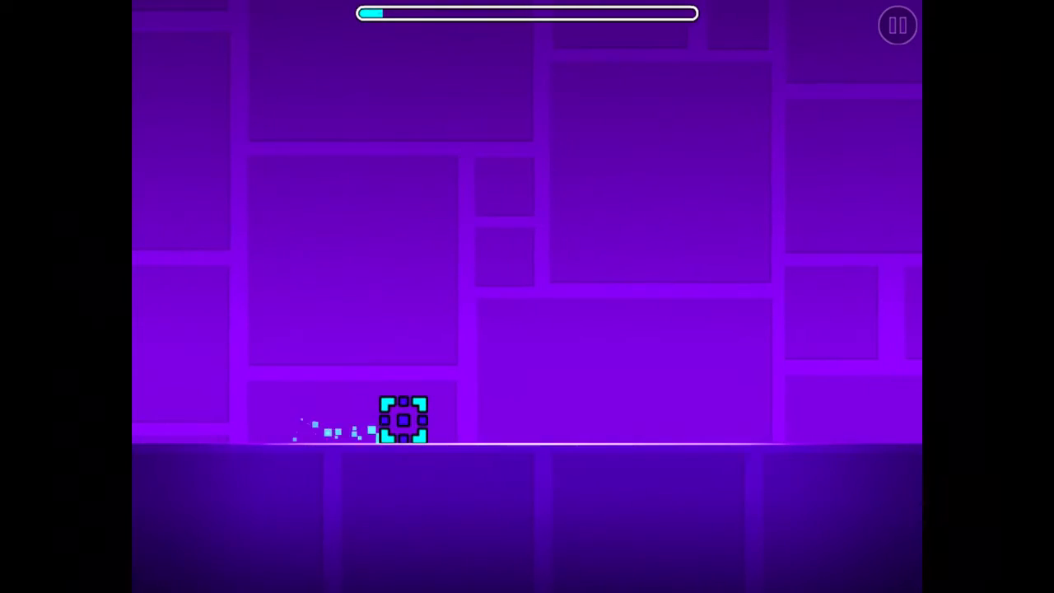
pyautogui.press('space')
pyautogui.press('space')
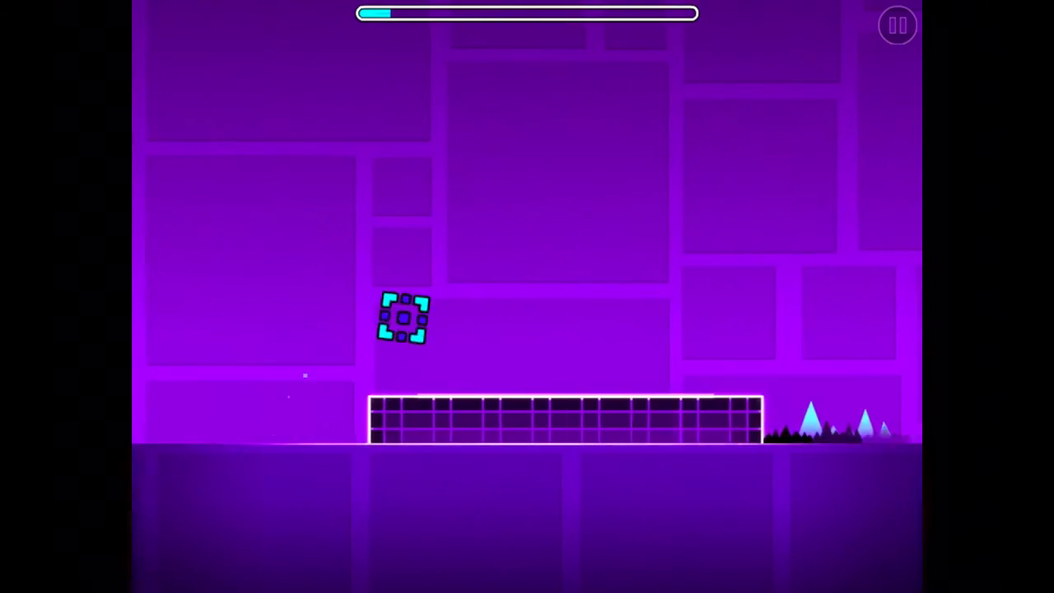
pyautogui.press('space')
pyautogui.press('space')
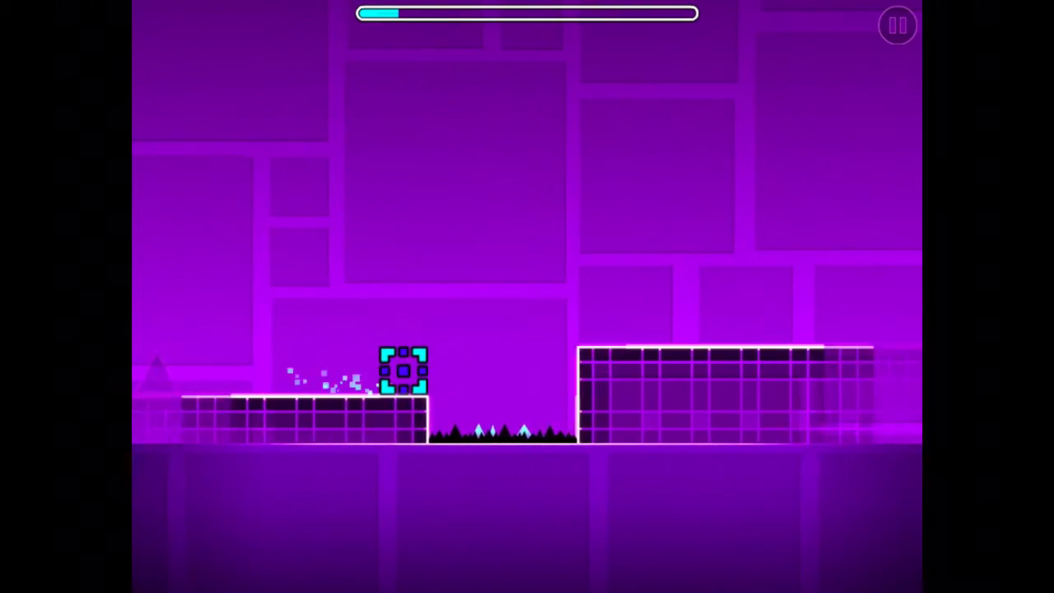
pyautogui.press('Escape')
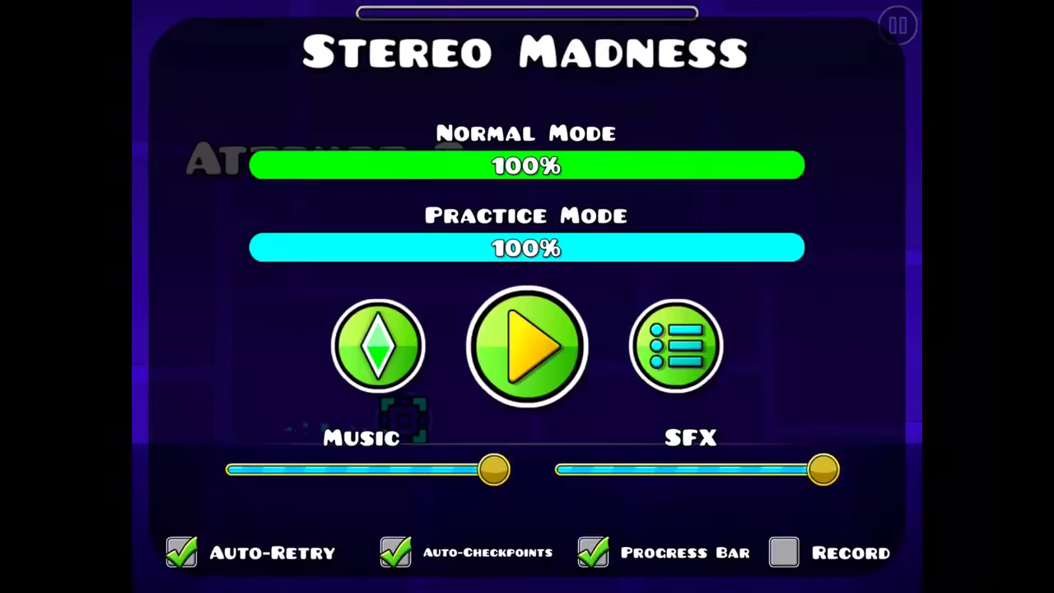
pyautogui.press('super+h')
# Close the iPad folder and take the Movie Recording window out of full screen.
pyautogui.press('super+h')
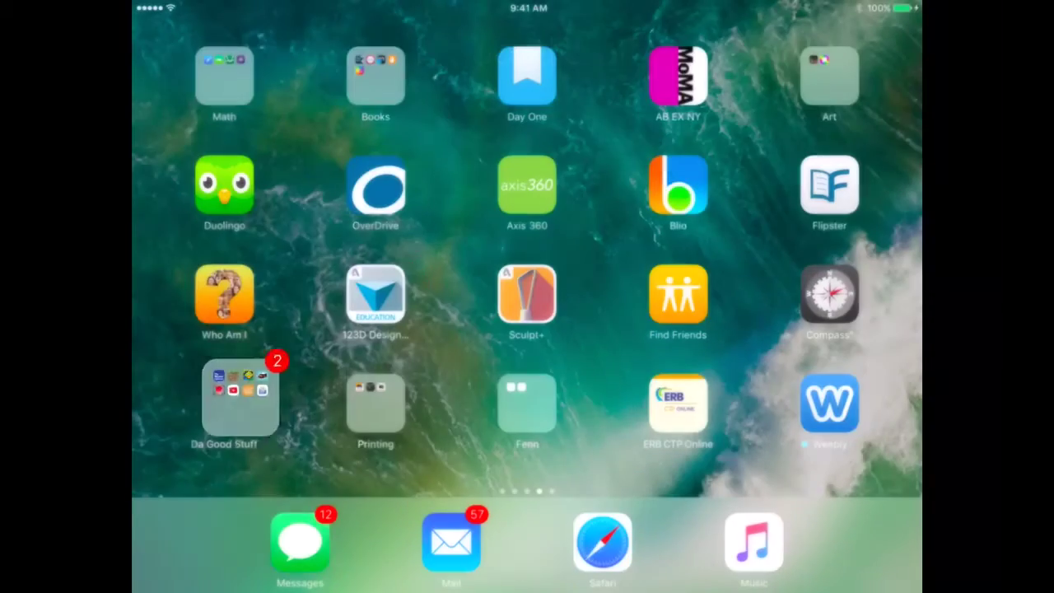
pyautogui.press('super+h')
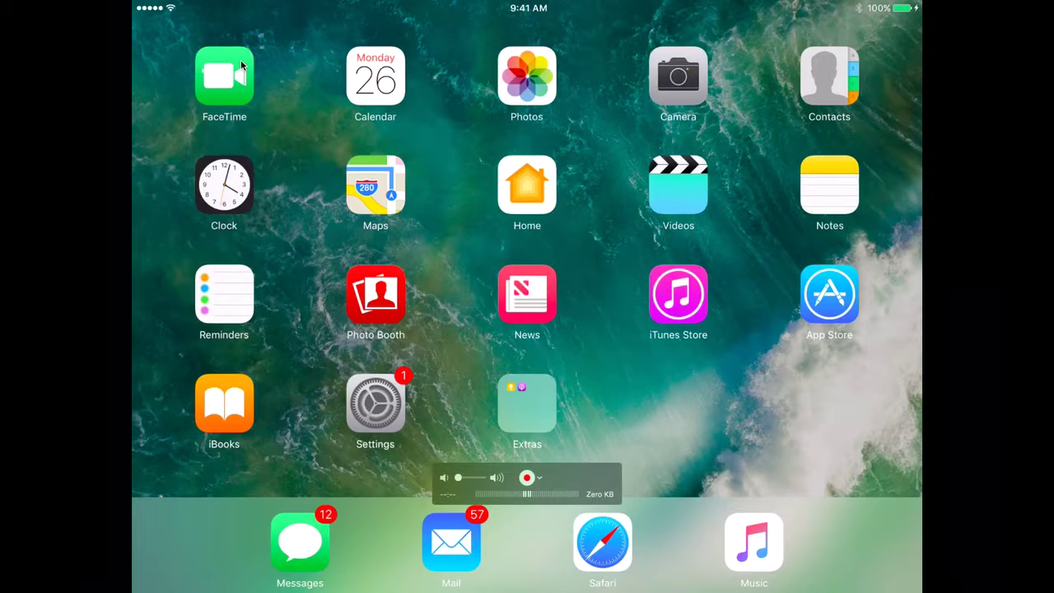
pyautogui.press('Escape')
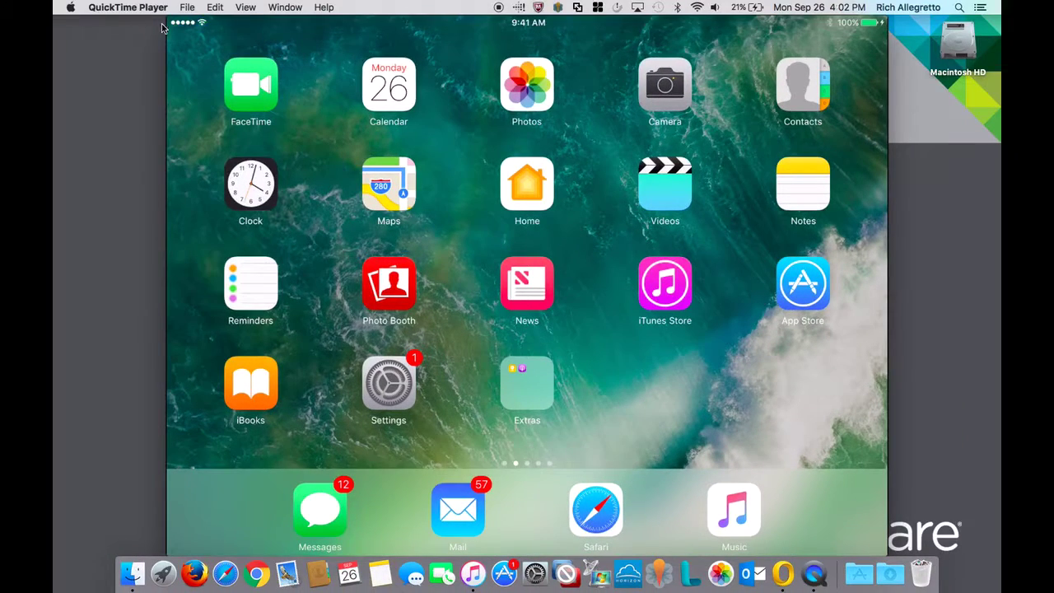
pyautogui.moveTo(174, 36)
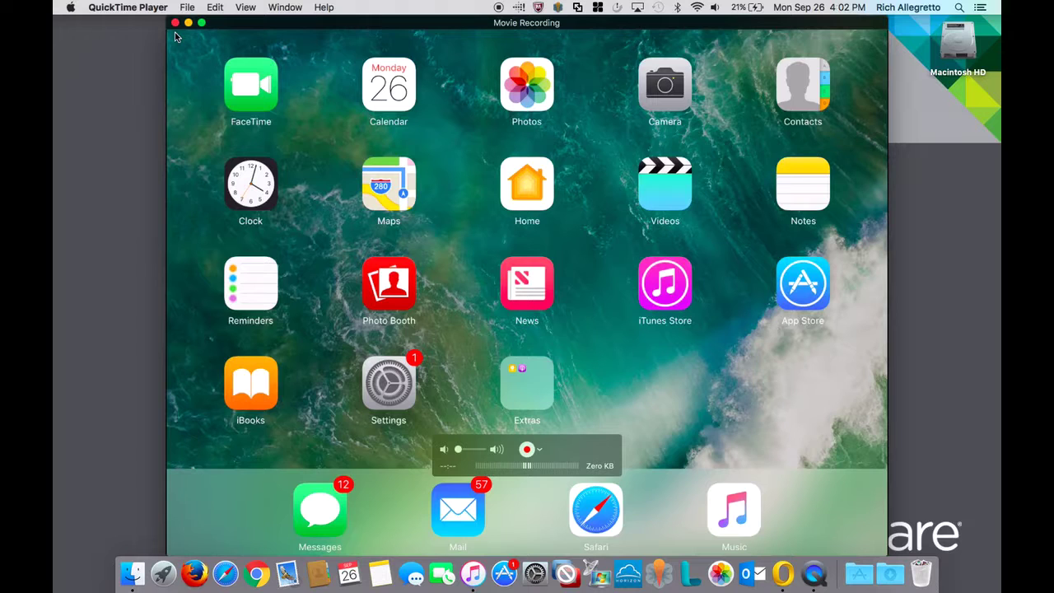